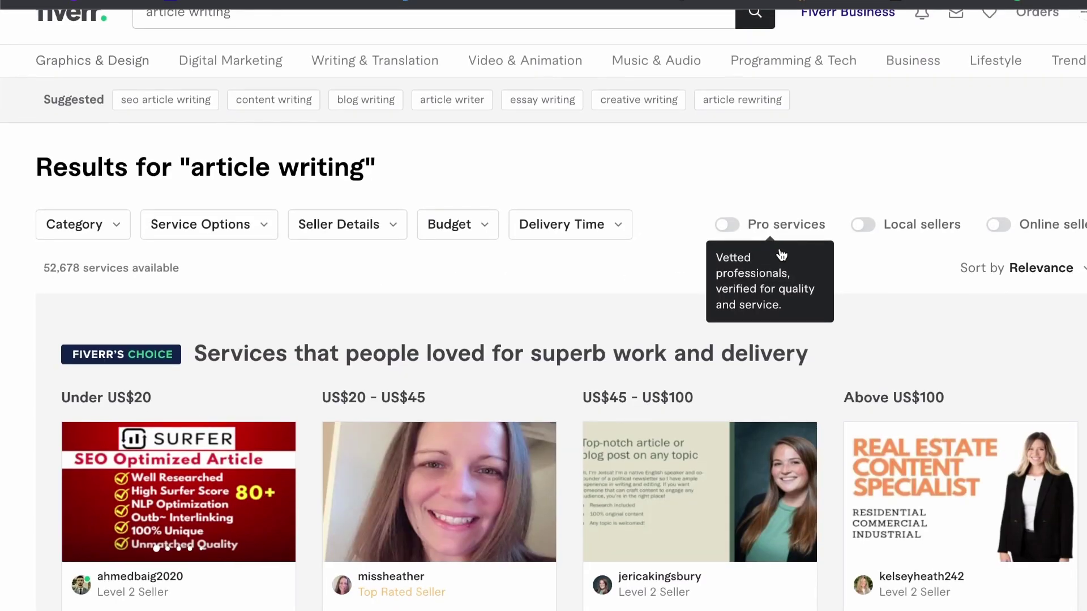
Step: Search Fiverr for article writing and open the 500-word blog or article gig priced US$85
scroll(539, 240, up, 1)
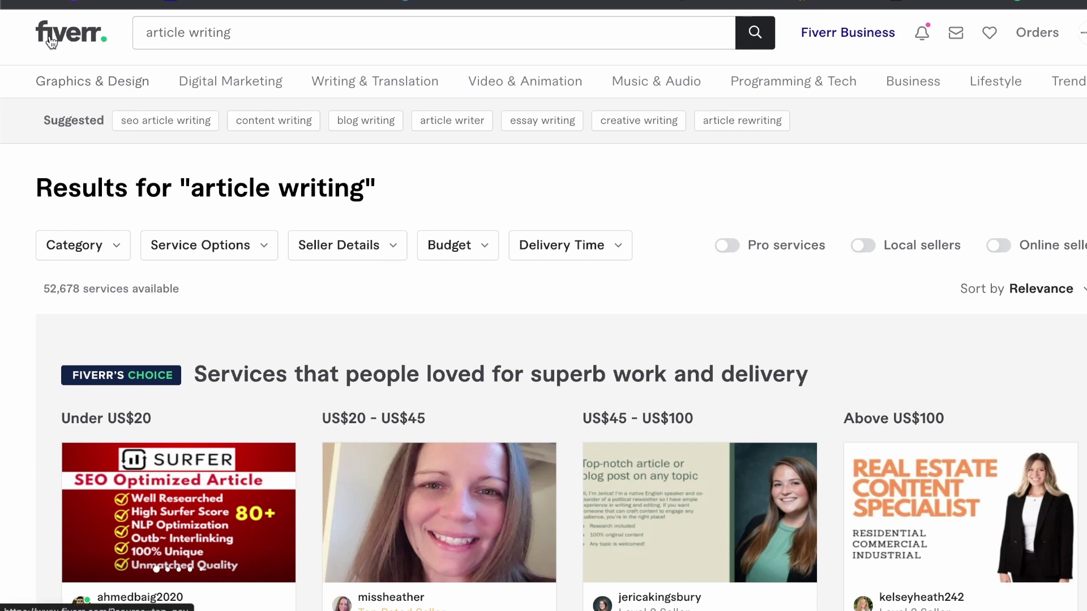
click(304, 27)
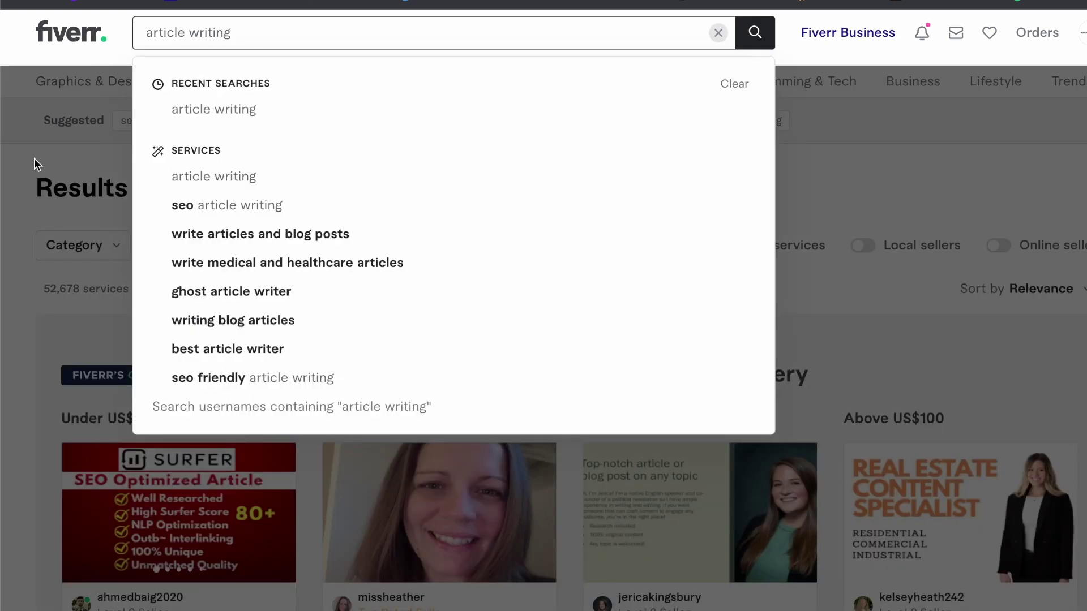
scroll(131, 232, down, 10)
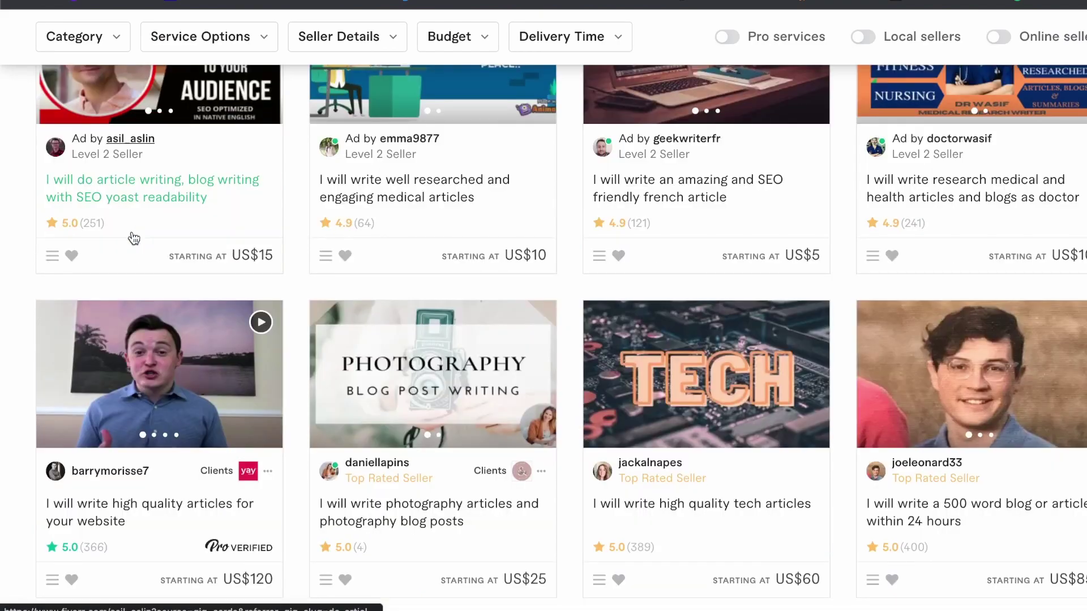
scroll(133, 238, down, 4)
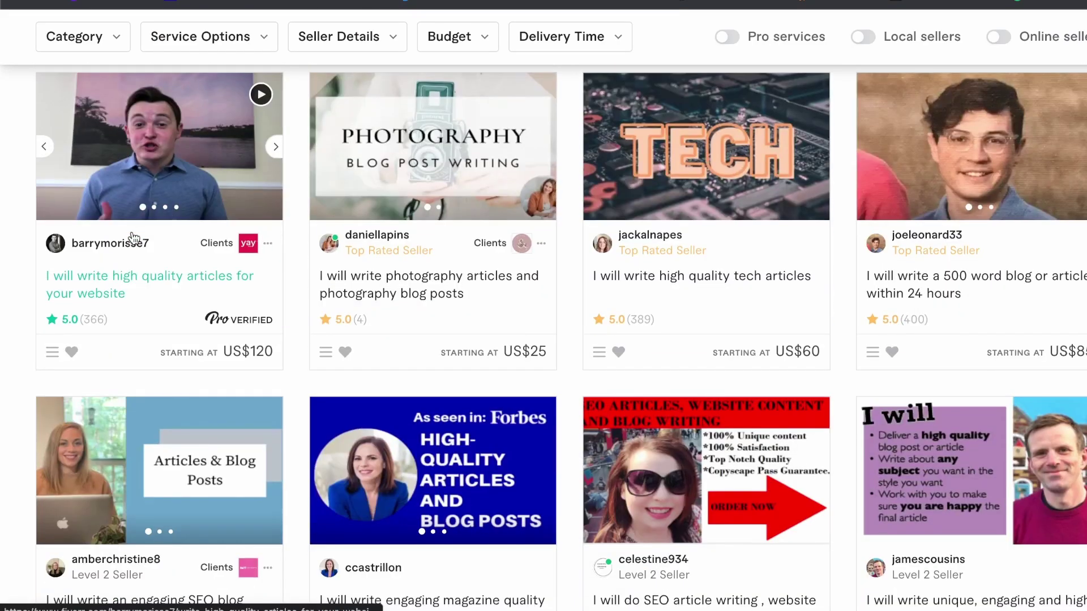
click(962, 170)
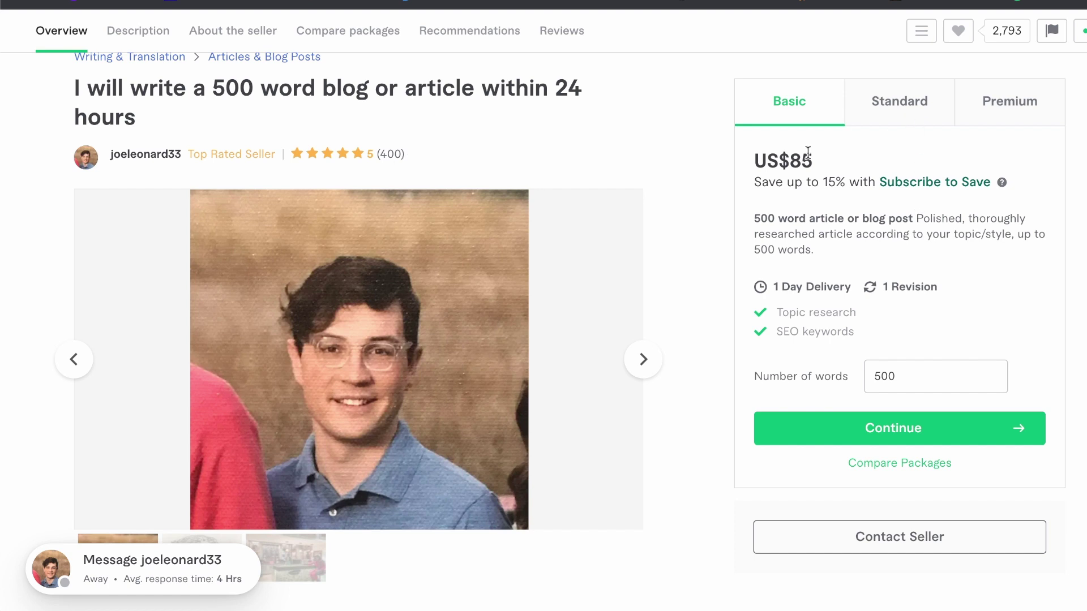
Step: Compare the gig's Basic, Standard (US$170) and Premium (US$285, 2000 words) package prices
double_click(788, 160)
click(798, 160)
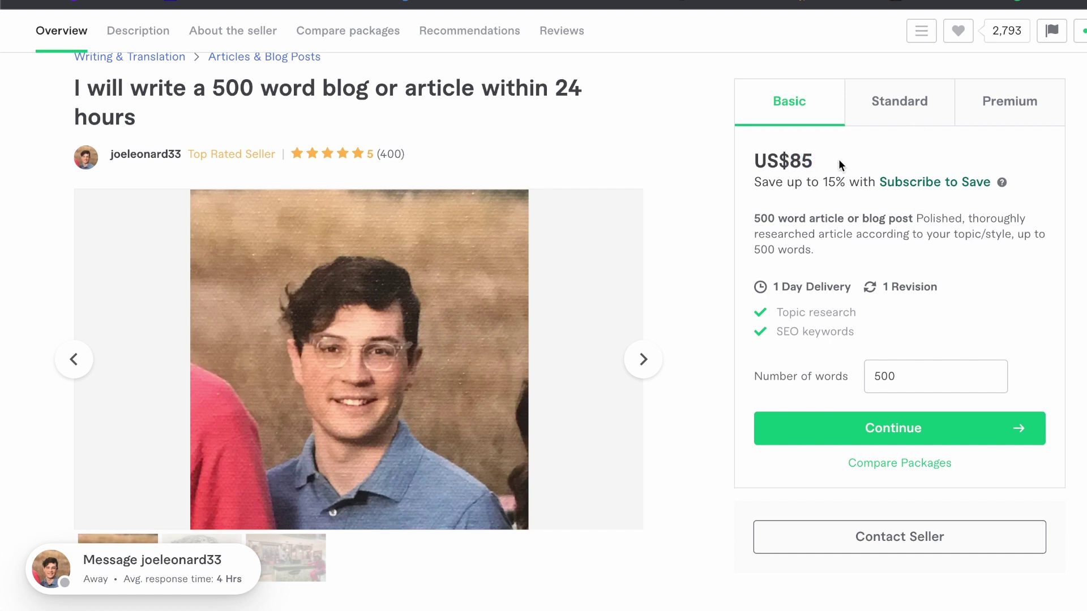
click(917, 106)
click(1017, 109)
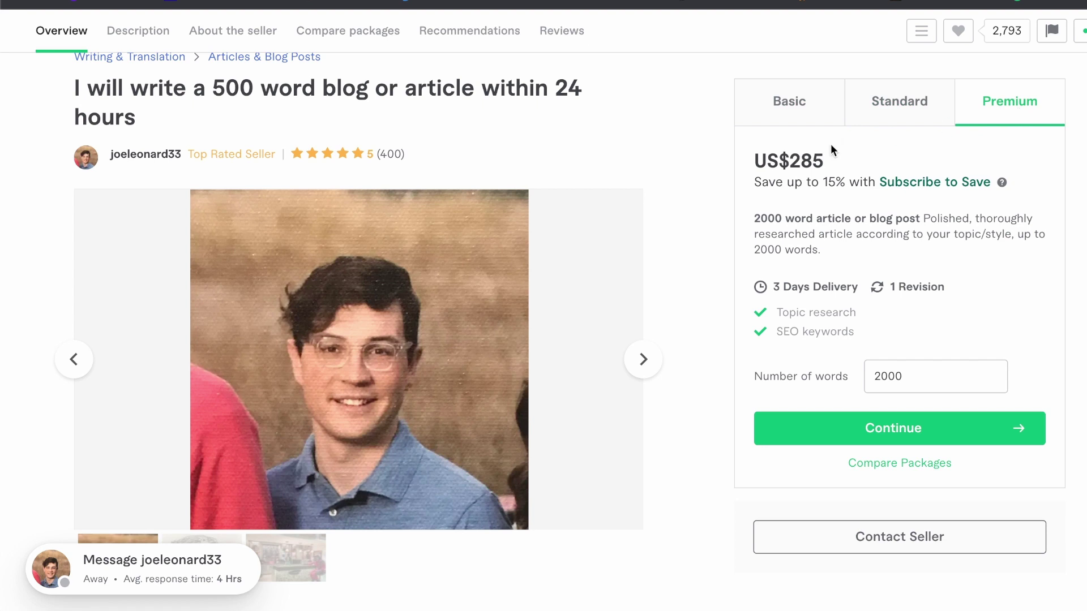
double_click(792, 155)
key(ctrl+w)
scroll(206, 242, down, 2)
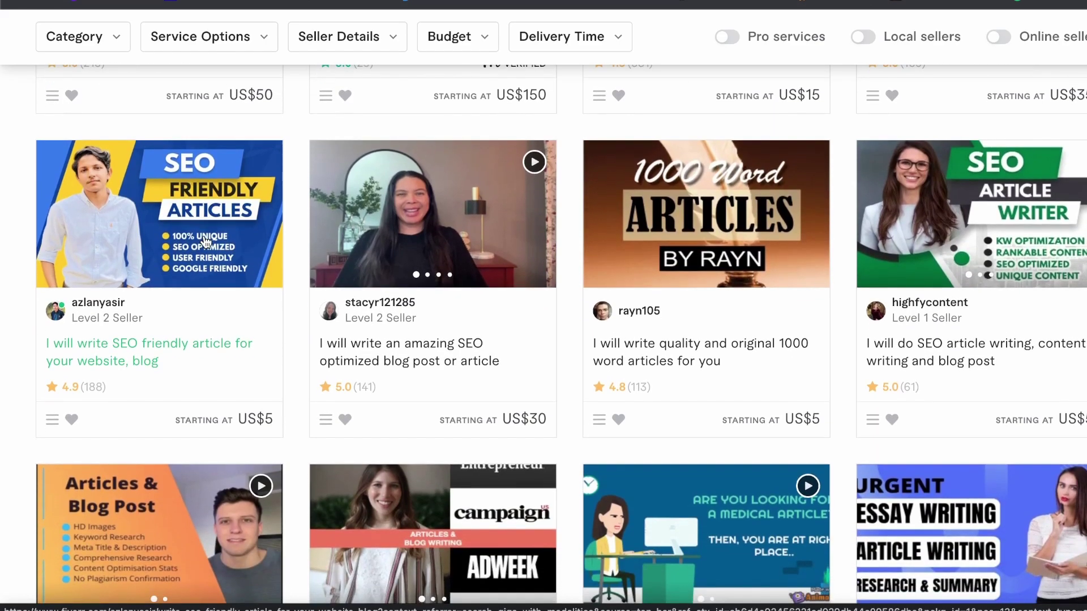
scroll(206, 242, down, 4)
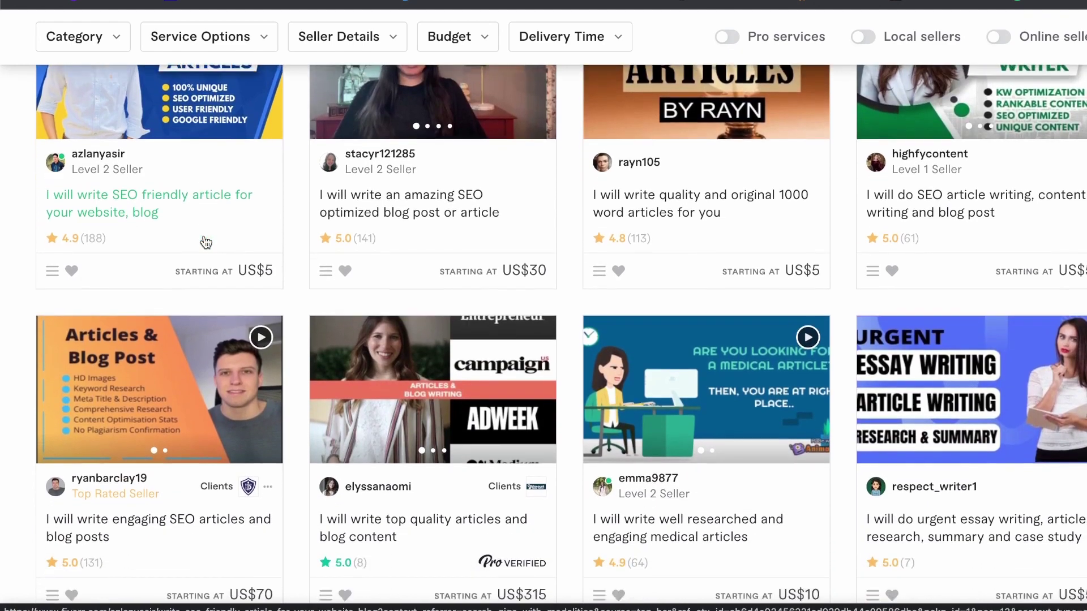
scroll(204, 235, down, 4)
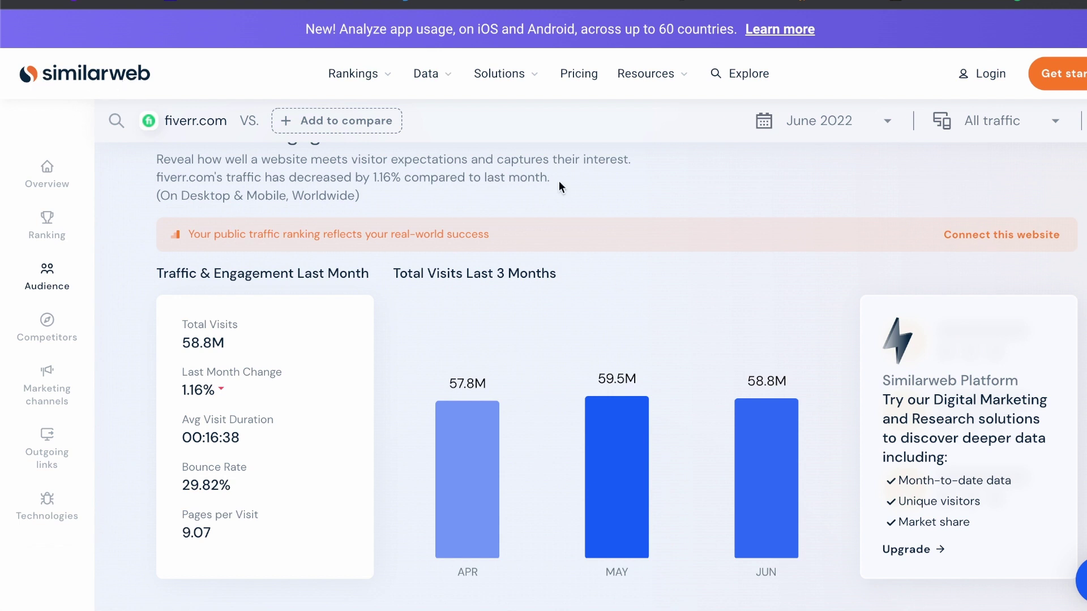
Step: Scroll Similarweb's fiverr.com overview to the traffic data showing 58.8M visits last month
scroll(616, 406, down, 1)
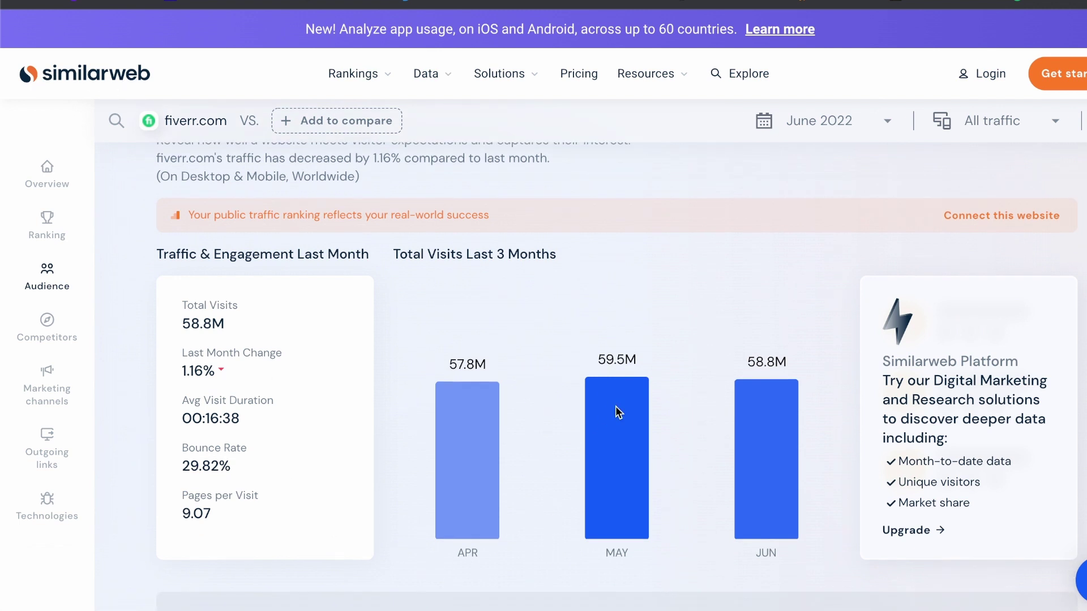
scroll(616, 406, down, 2)
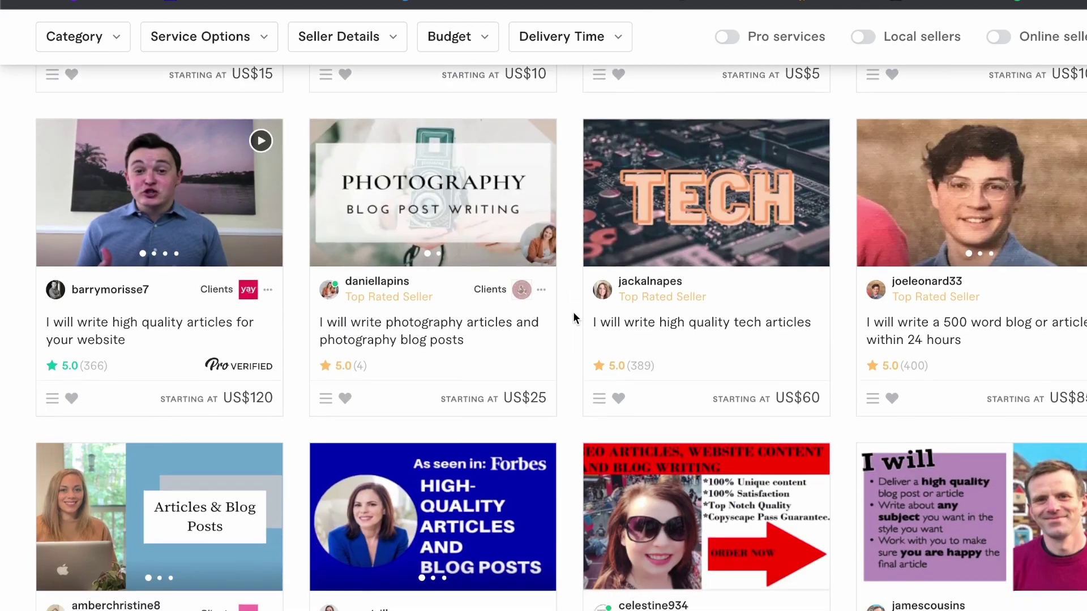
scroll(573, 317, down, 2)
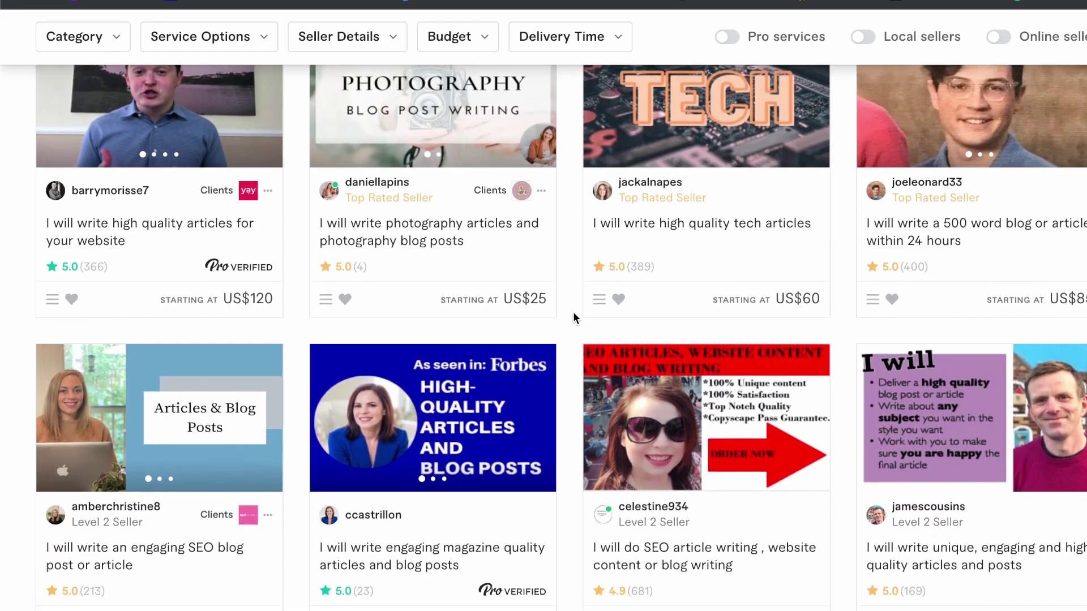
scroll(574, 318, down, 3)
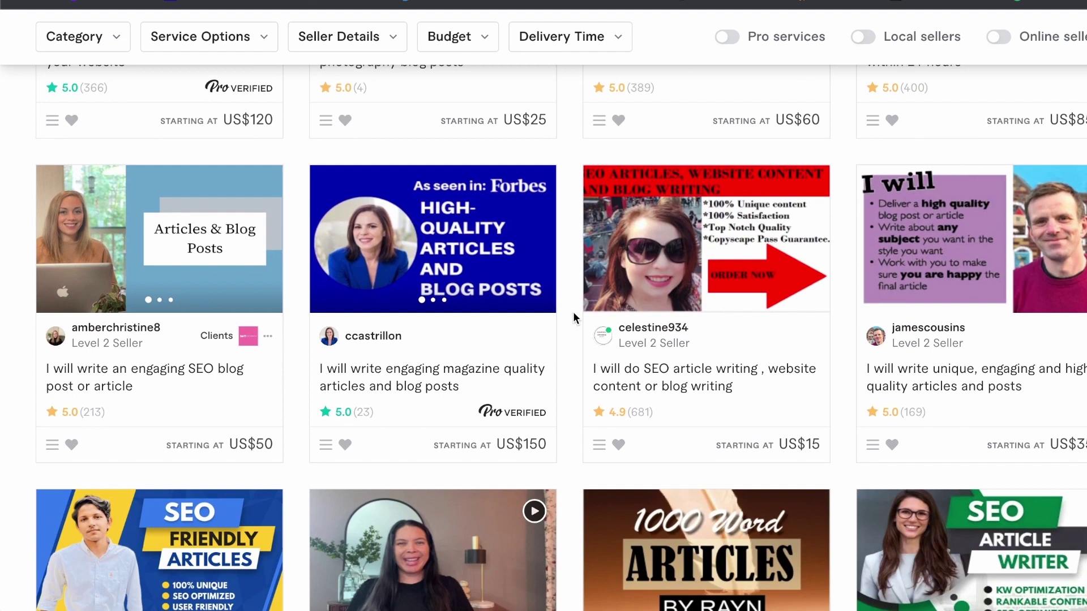
scroll(573, 311, down, 10)
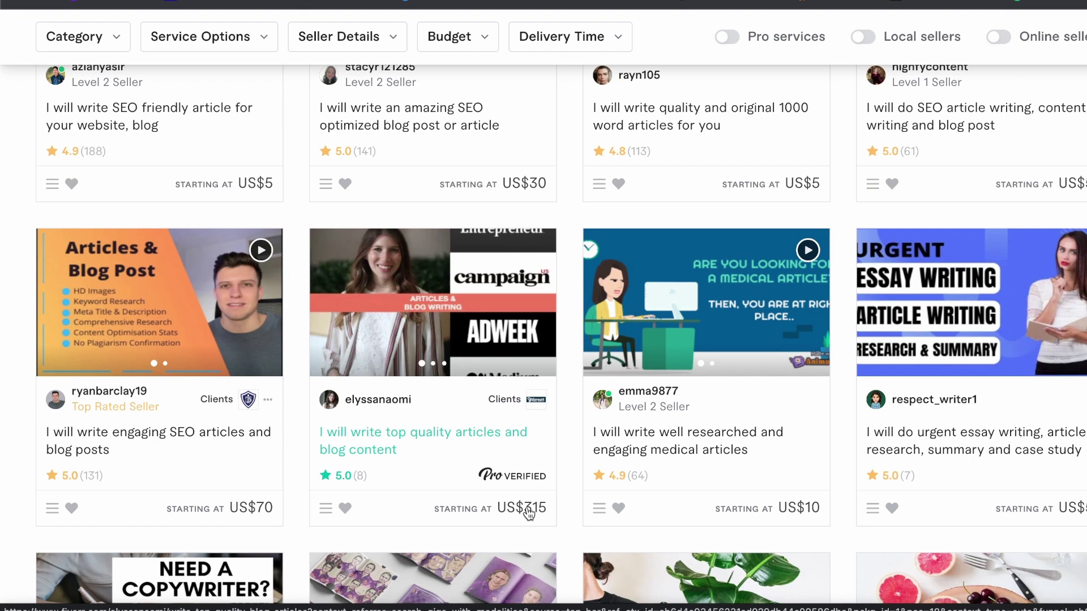
scroll(528, 514, up, 1)
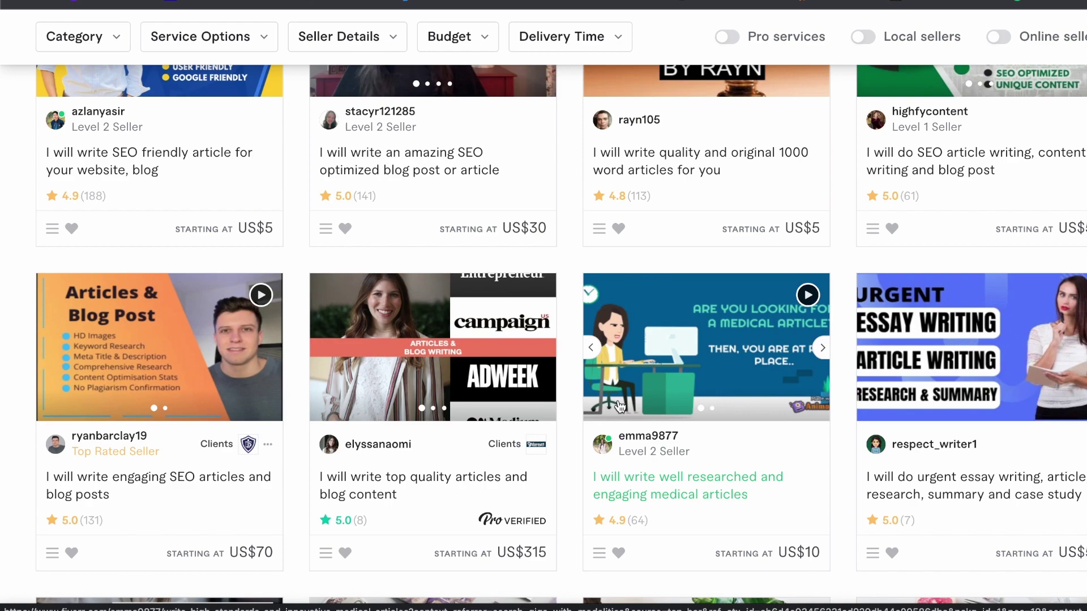
scroll(620, 406, up, 20)
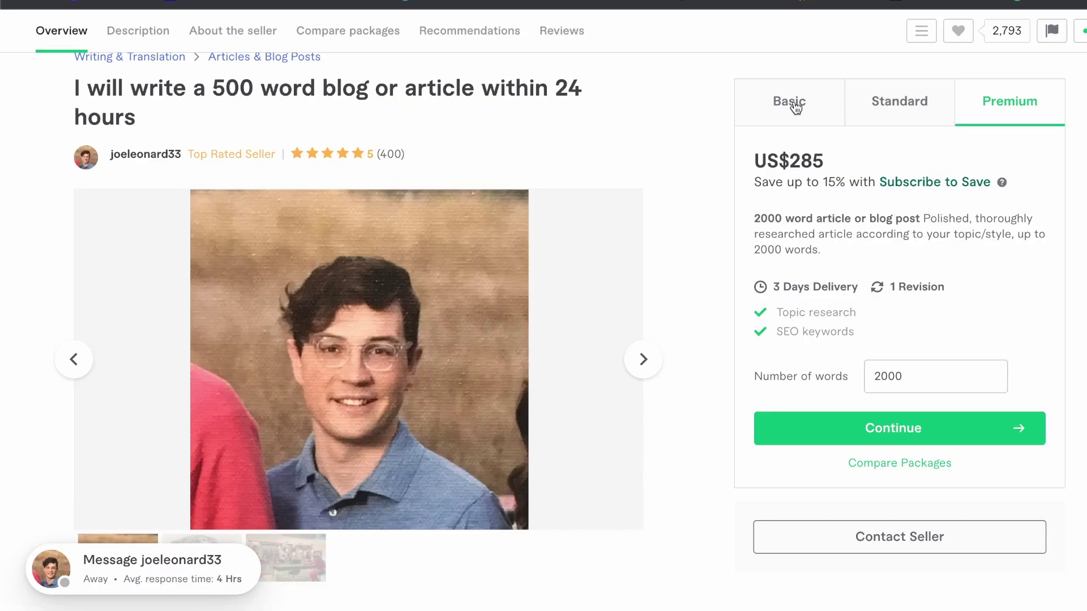
Step: Cycle through the Basic, Standard and Premium packages, ending on Premium's 2000 words in 3 days
click(792, 103)
click(947, 116)
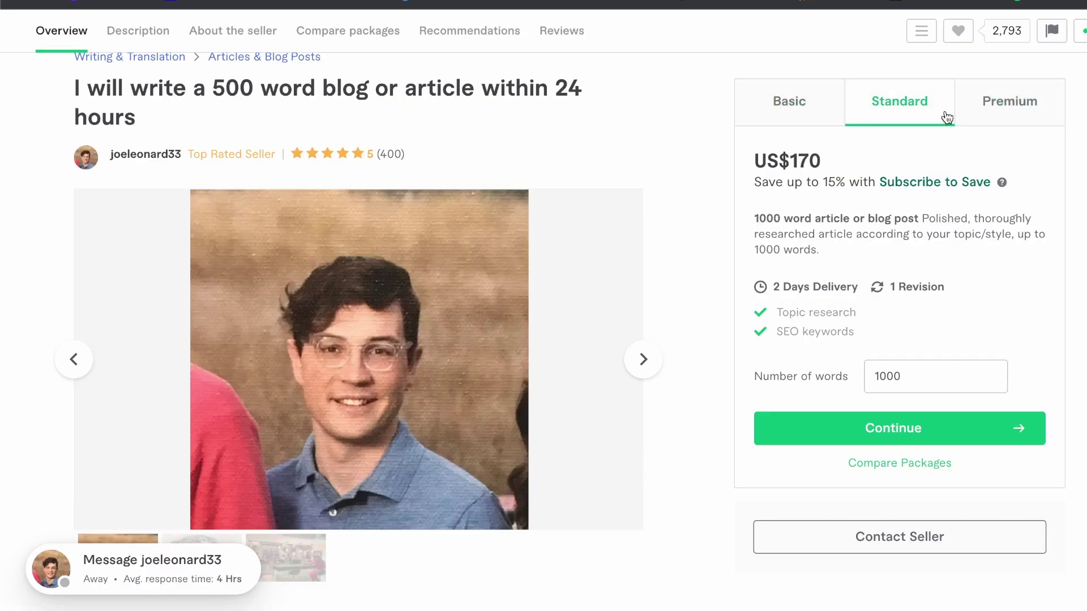
click(1008, 113)
click(819, 120)
click(899, 110)
click(1004, 111)
drag(752, 216, 795, 219)
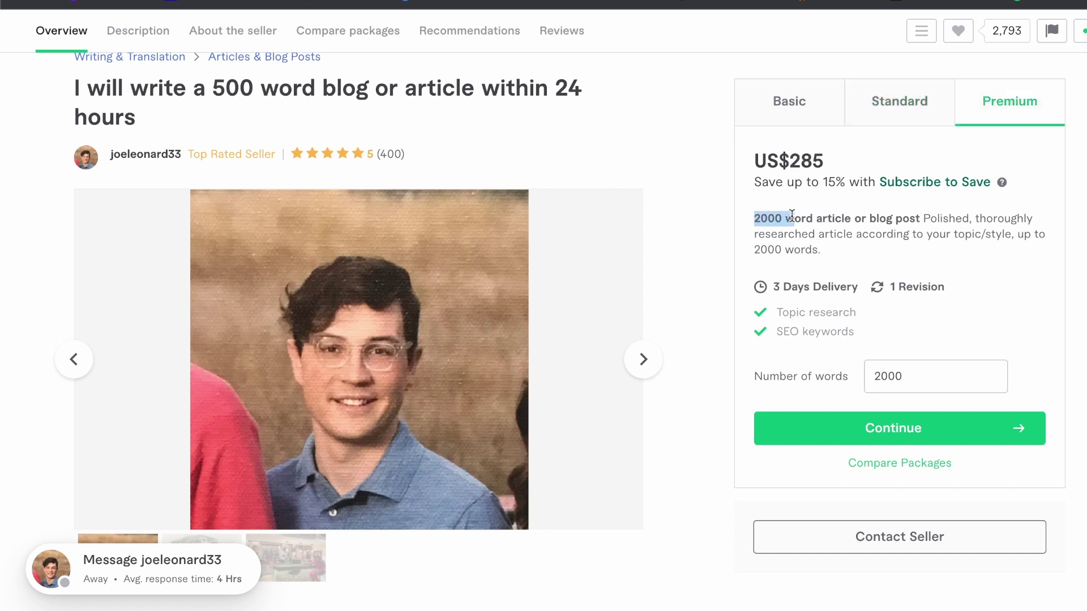
click(825, 203)
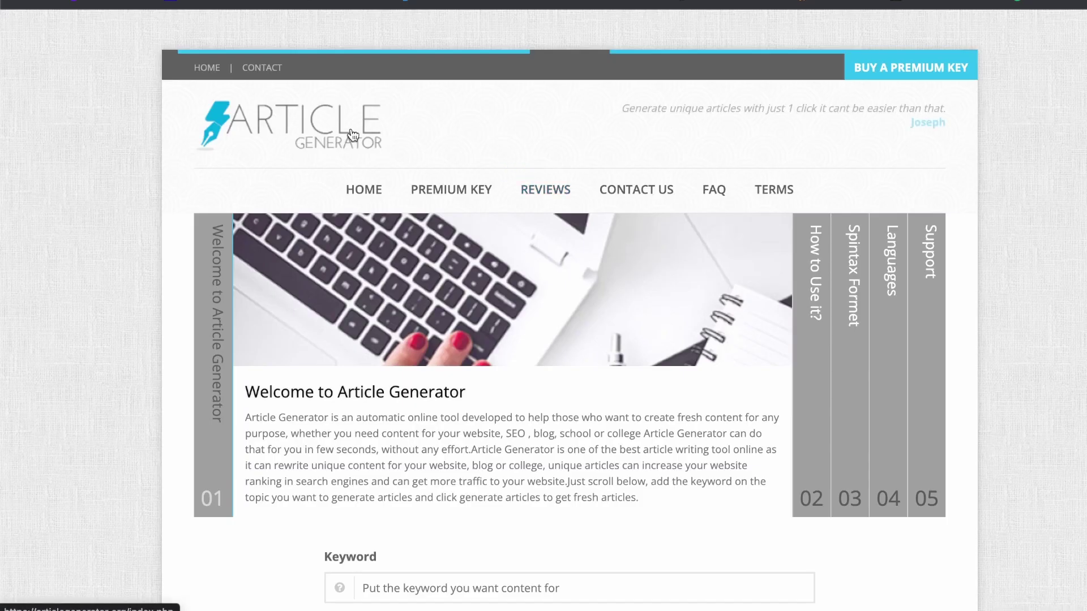
Step: Fill the Article Generator keyword with 'fitness' from the autofill suggestion
scroll(426, 228, down, 6)
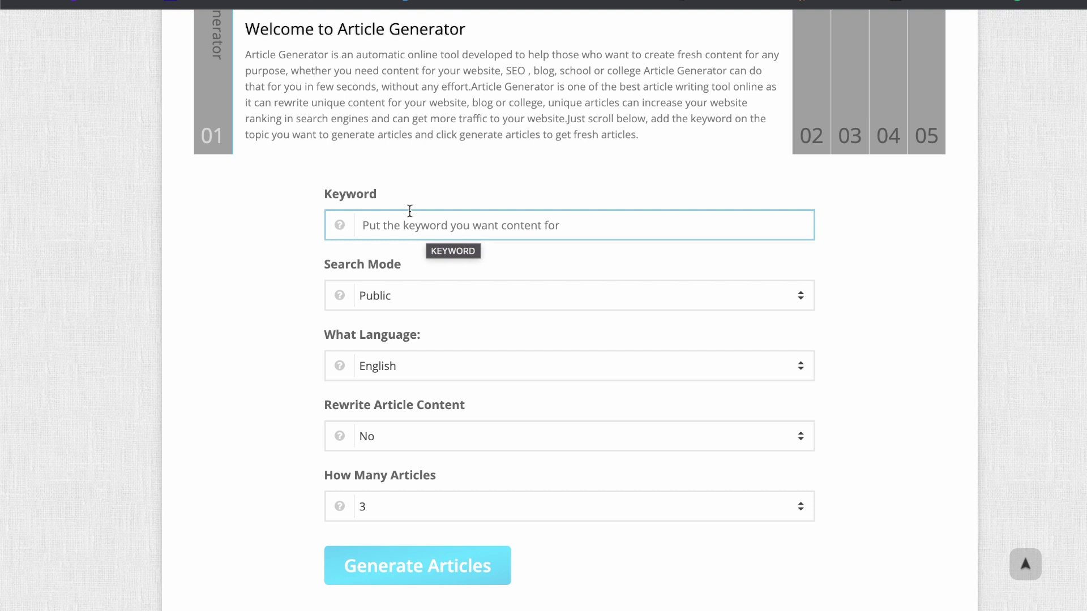
click(448, 224)
click(429, 266)
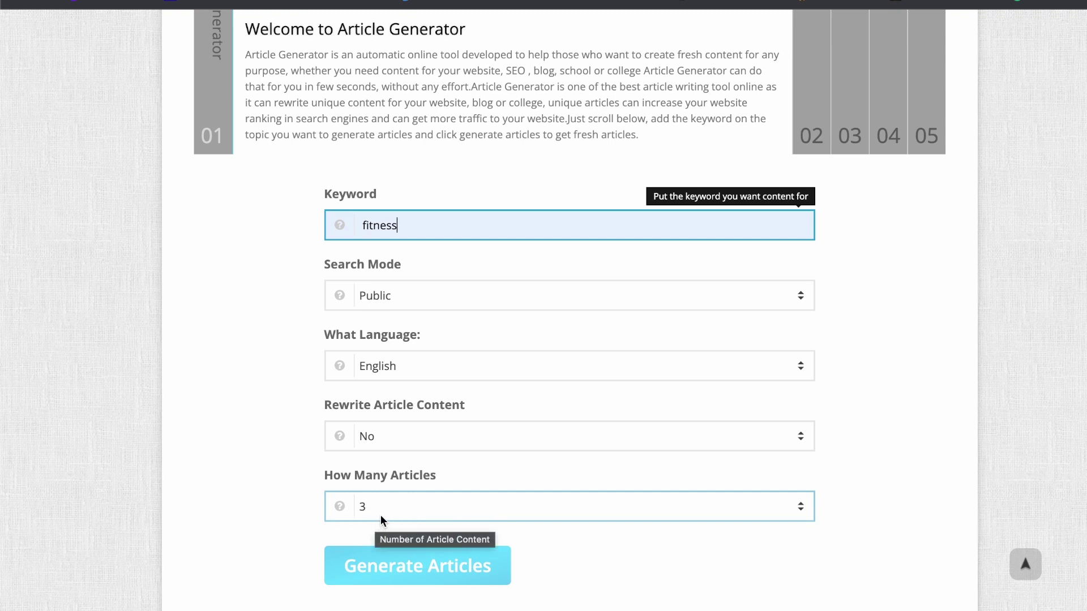
Step: Generate the fitness articles and scroll through the 'Best VR fitness accessories' result
click(434, 576)
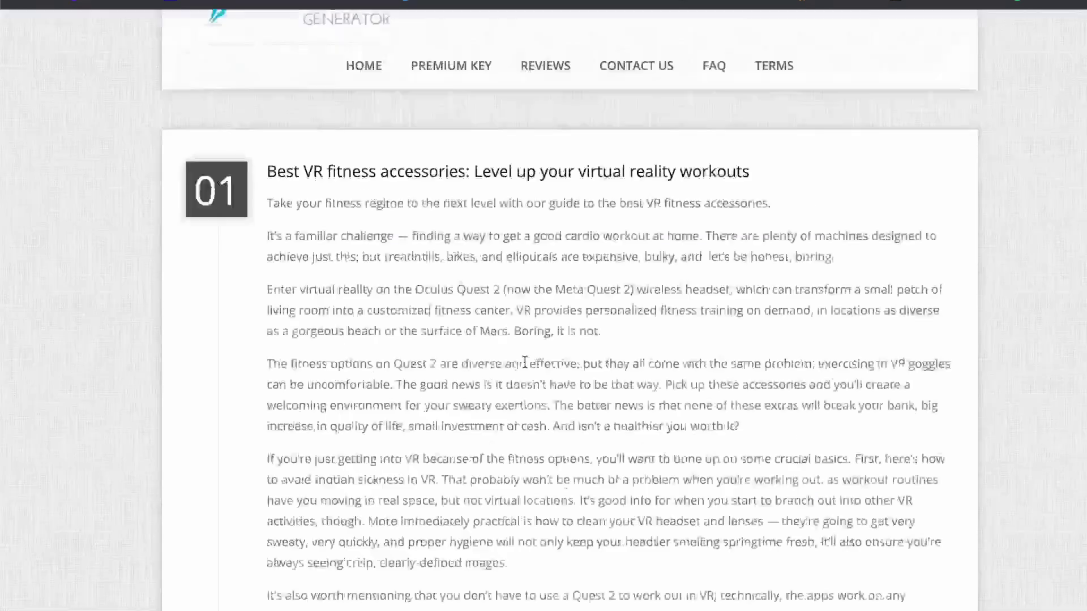
scroll(524, 362, down, 20)
scroll(525, 361, down, 15)
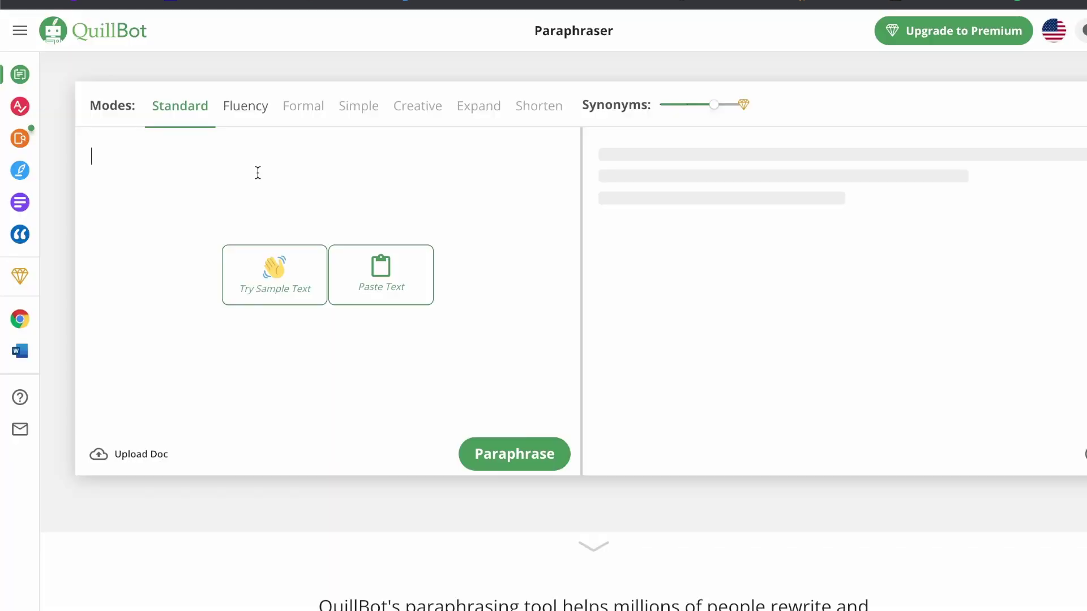
Step: Paraphrase the 38-word cardio-workout paragraph into 37 words and select the output for Word
text(It’s a familiar challenge — finding a way to get a good cardio workout at home. There are plenty of machines designed to achieve just this, but treadmills, bikes, and ellipticals are expensive, bulky, and, let’s be honest, boring.)
click(524, 456)
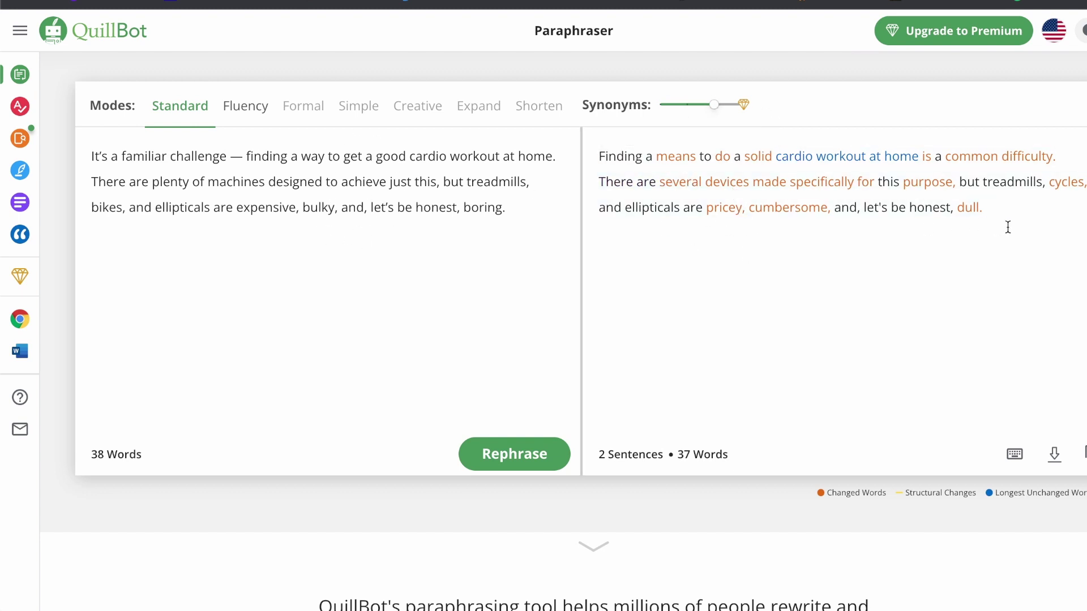
drag(953, 220, 617, 154)
key(super+c)
drag(617, 154, 602, 154)
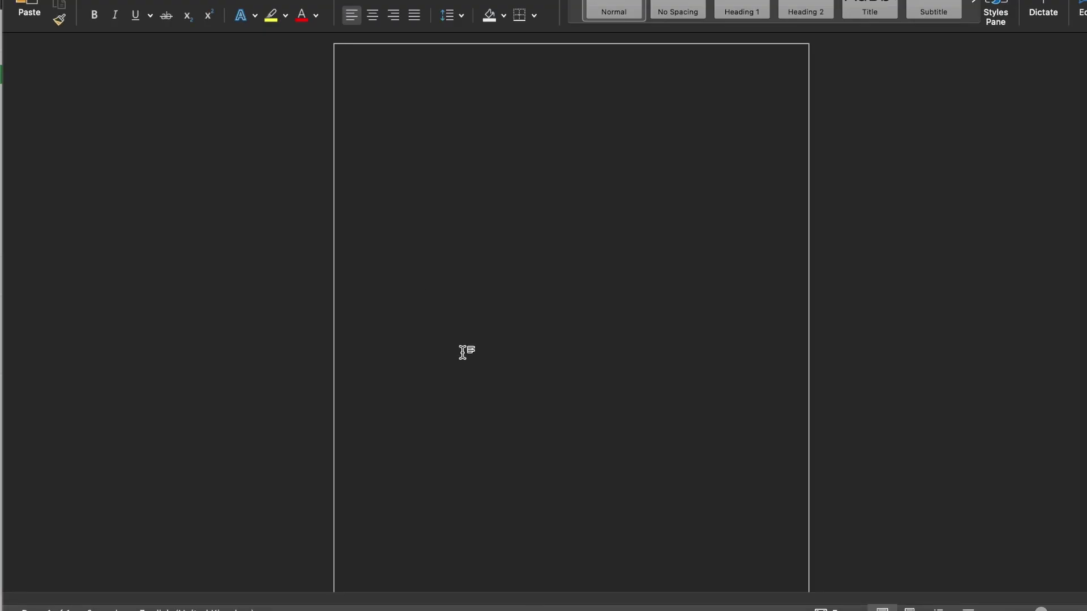
click(463, 353)
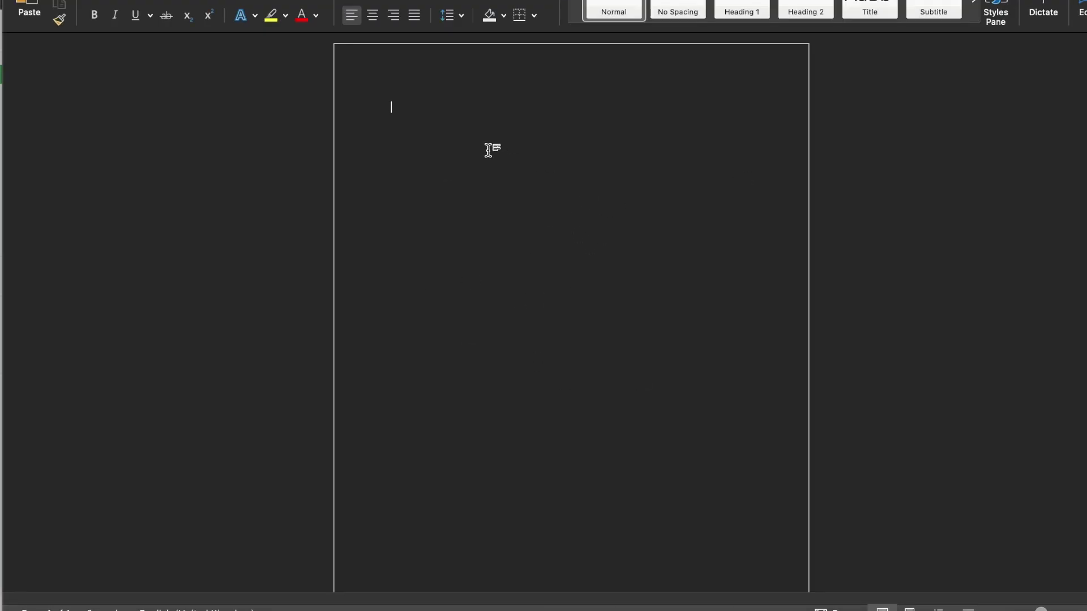
Step: Paste the cardio paraphrase into Word and copy the Quest 2 fitness sentence from the article
key(super+v)
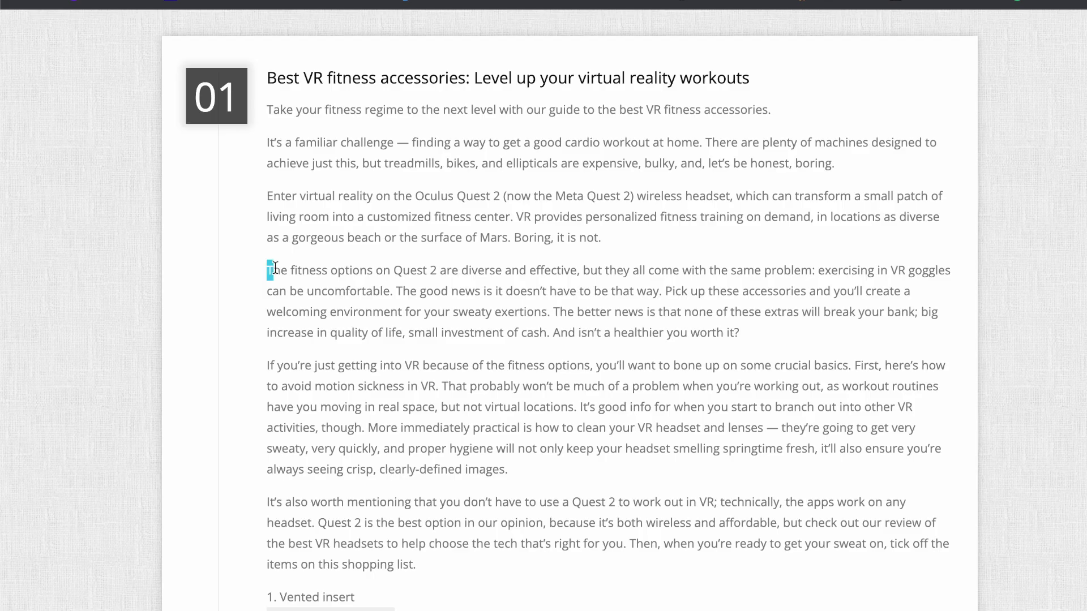
drag(268, 270, 395, 291)
right_click(395, 291)
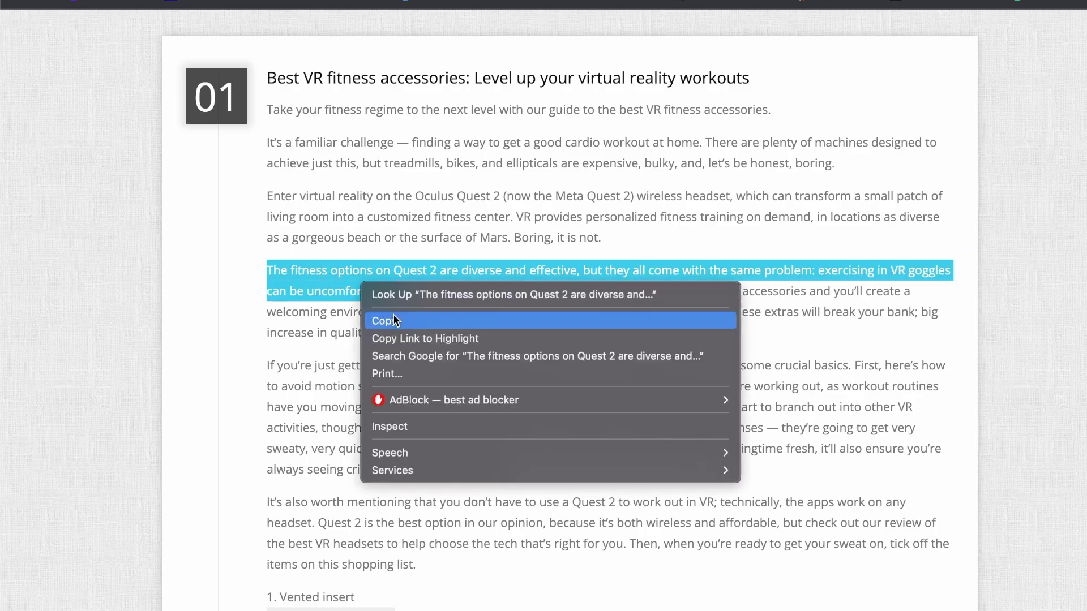
click(393, 312)
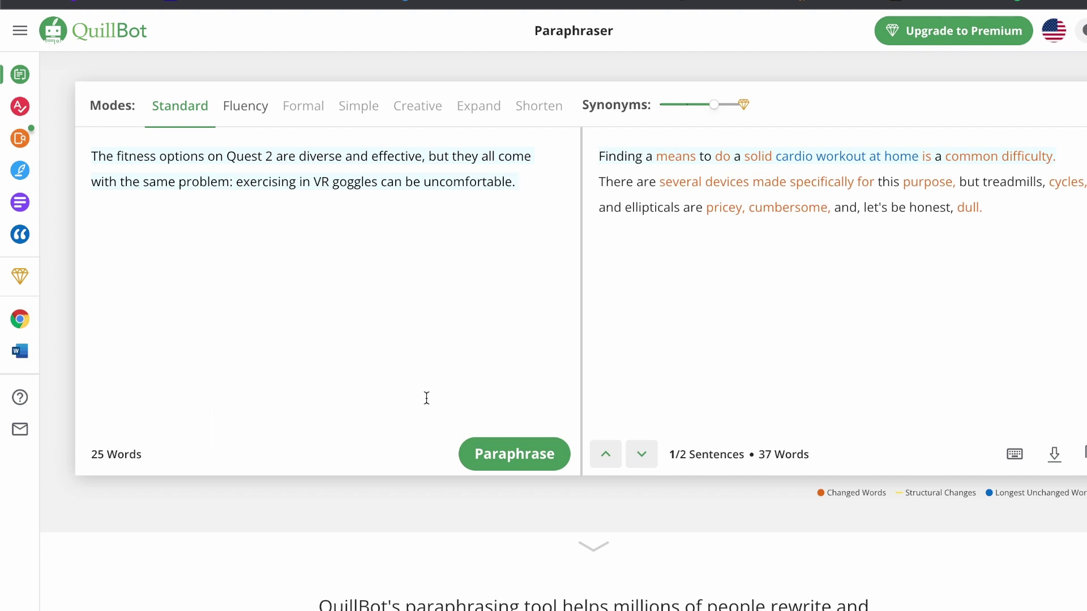
Step: Paraphrase the 25-word Quest 2 sentence into a 26-word version and select it
click(498, 453)
drag(1044, 179, 595, 142)
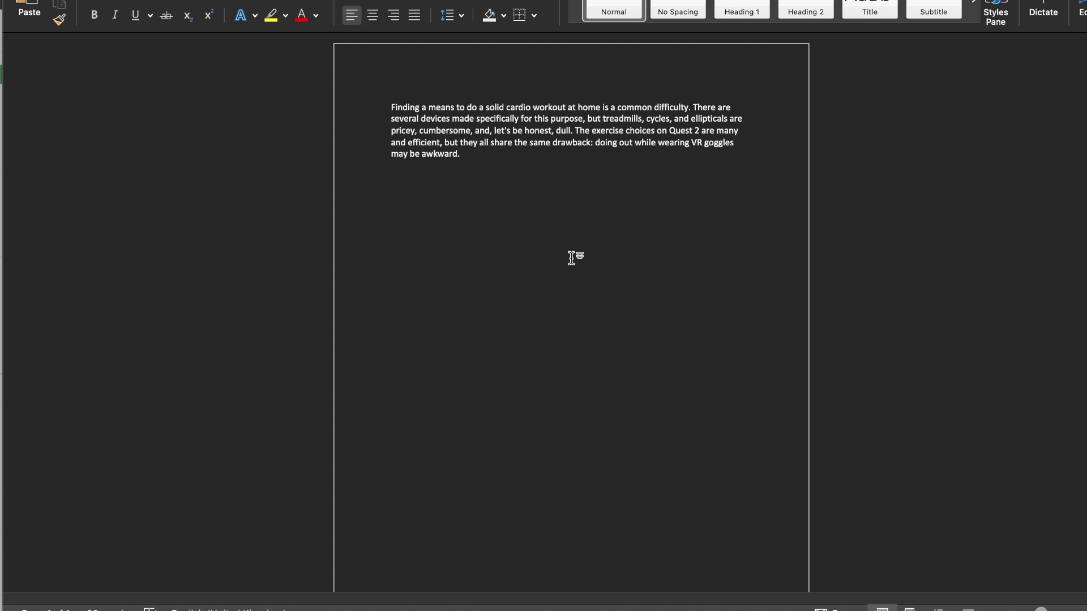
click(93, 0)
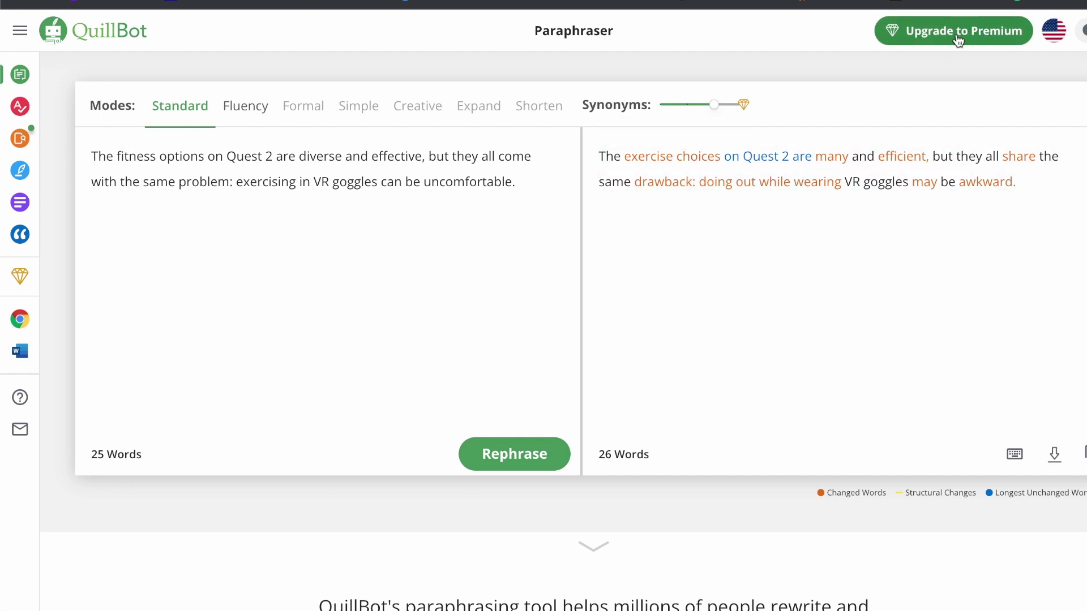
key(ctrl+Tab)
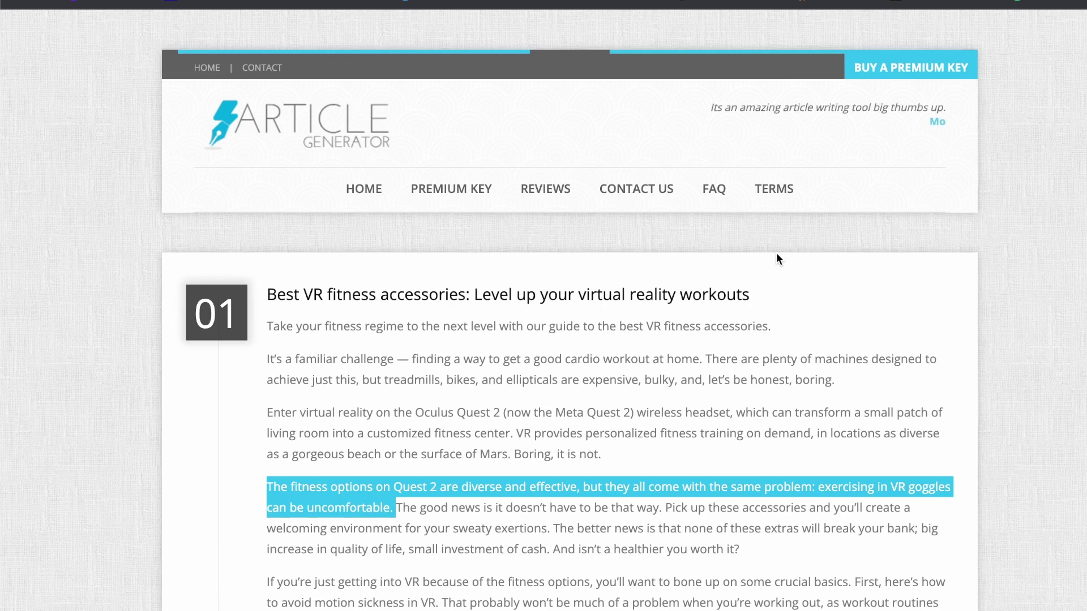
drag(268, 327, 645, 608)
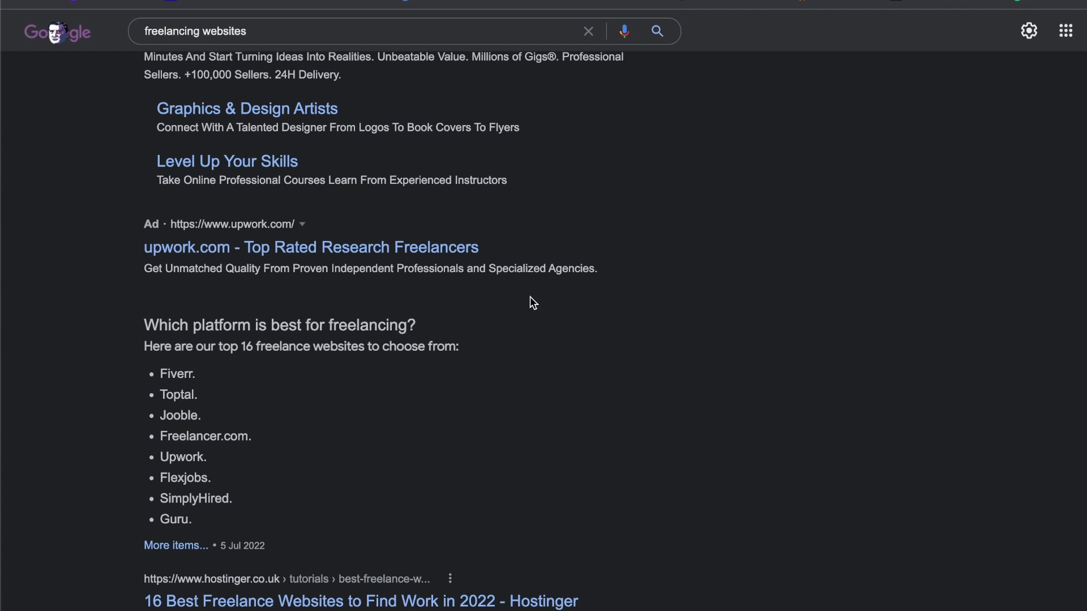
Step: Scroll through the Google results for 'freelancing websites'
scroll(183, 366, down, 1)
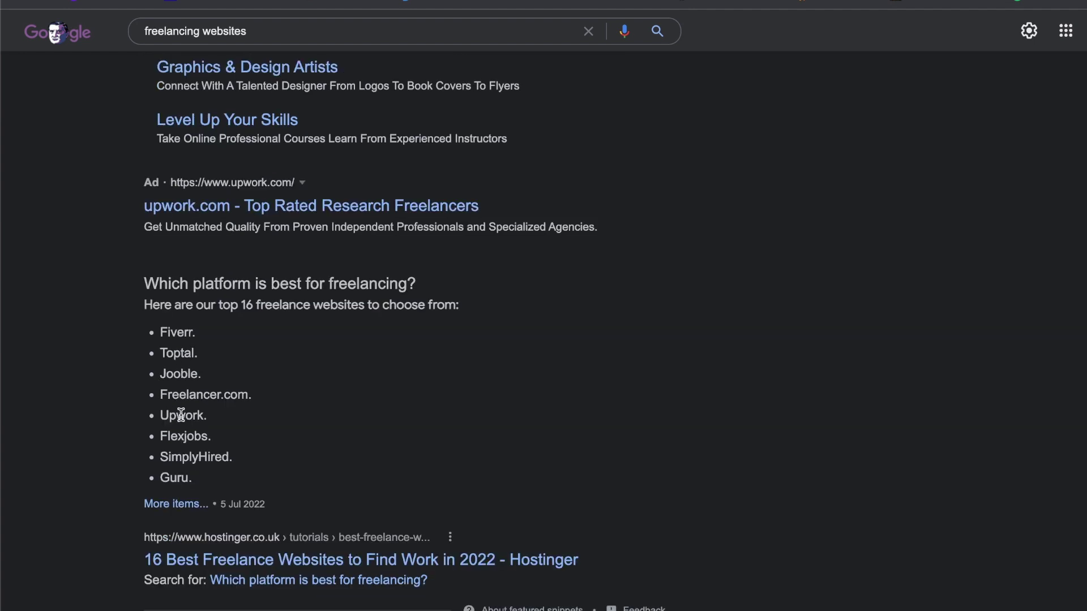
scroll(463, 226, down, 1)
scroll(498, 225, up, 5)
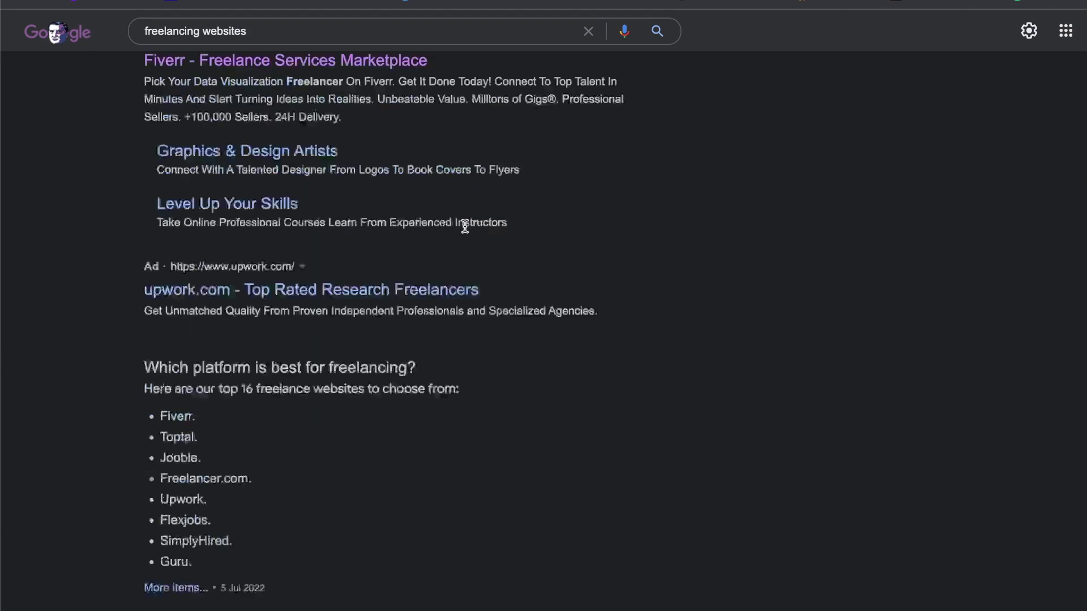
scroll(269, 266, down, 10)
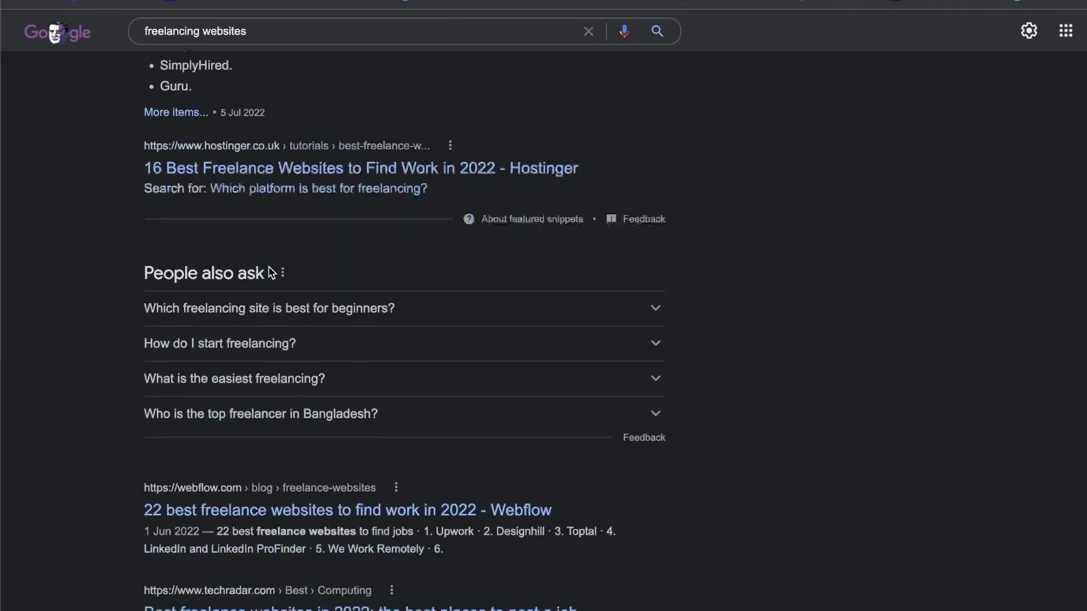
scroll(271, 274, down, 10)
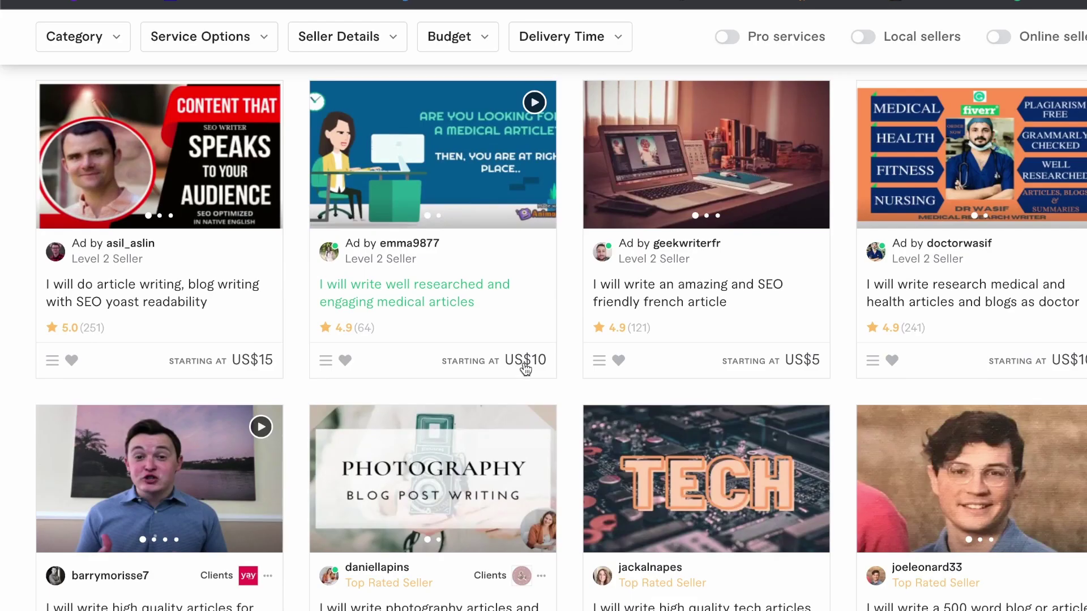